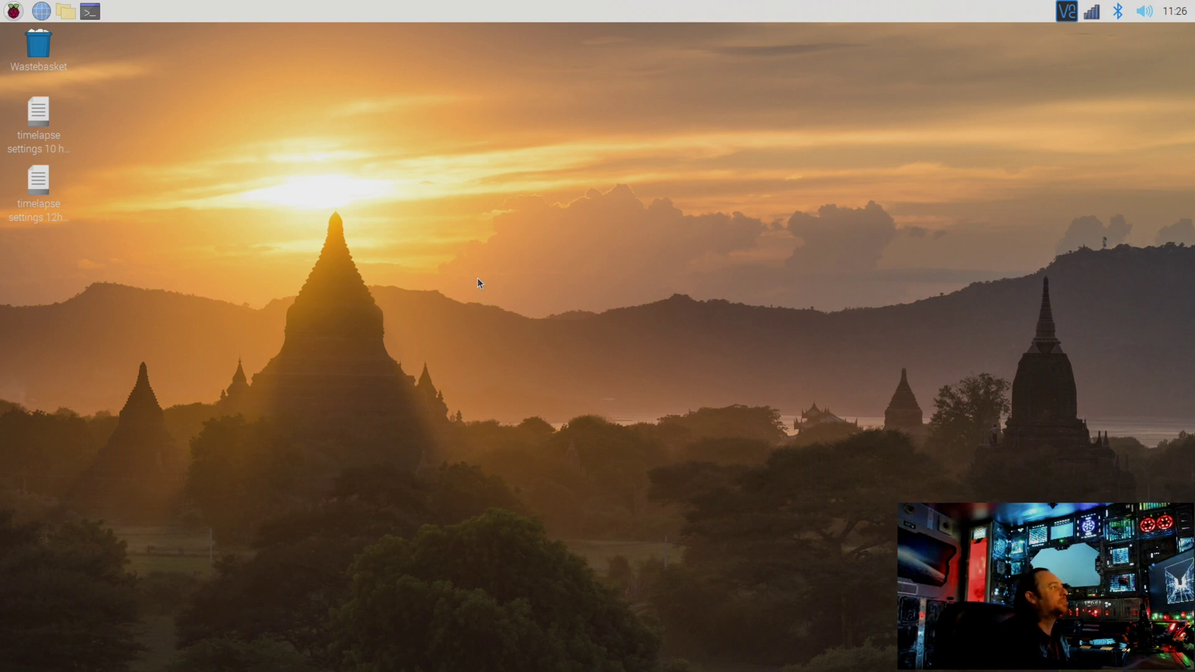
Step: Open a terminal, then open the 'timelapse settings 10 hours' desktop file in Geany
left_click(94, 14)
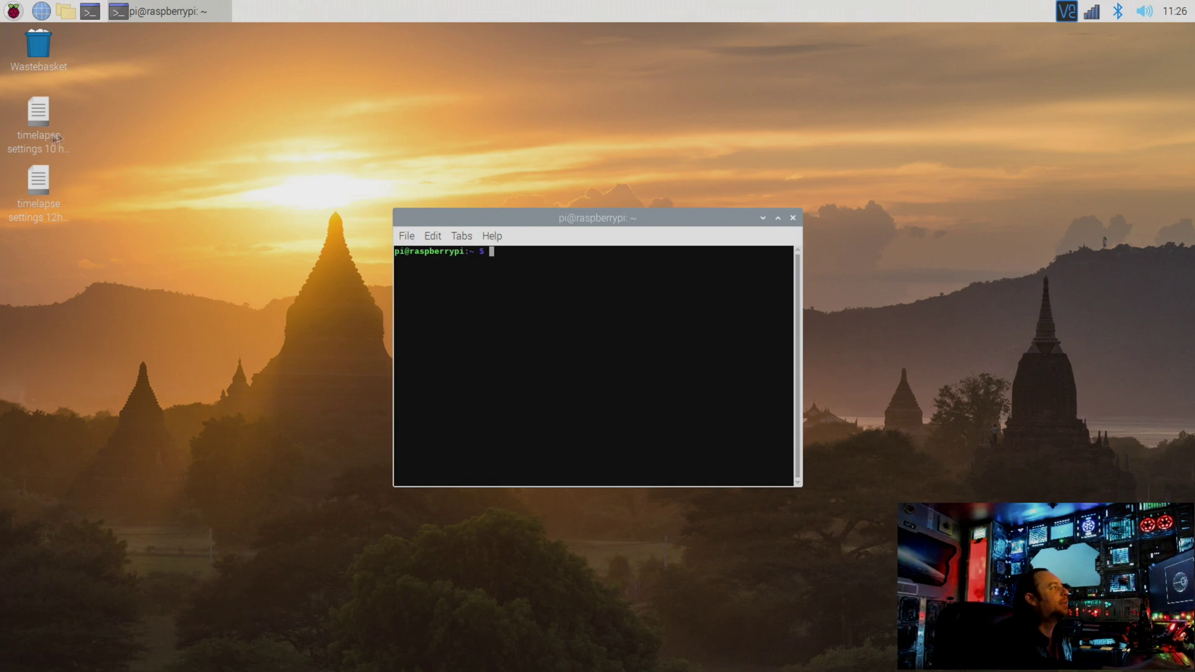
left_click(40, 123)
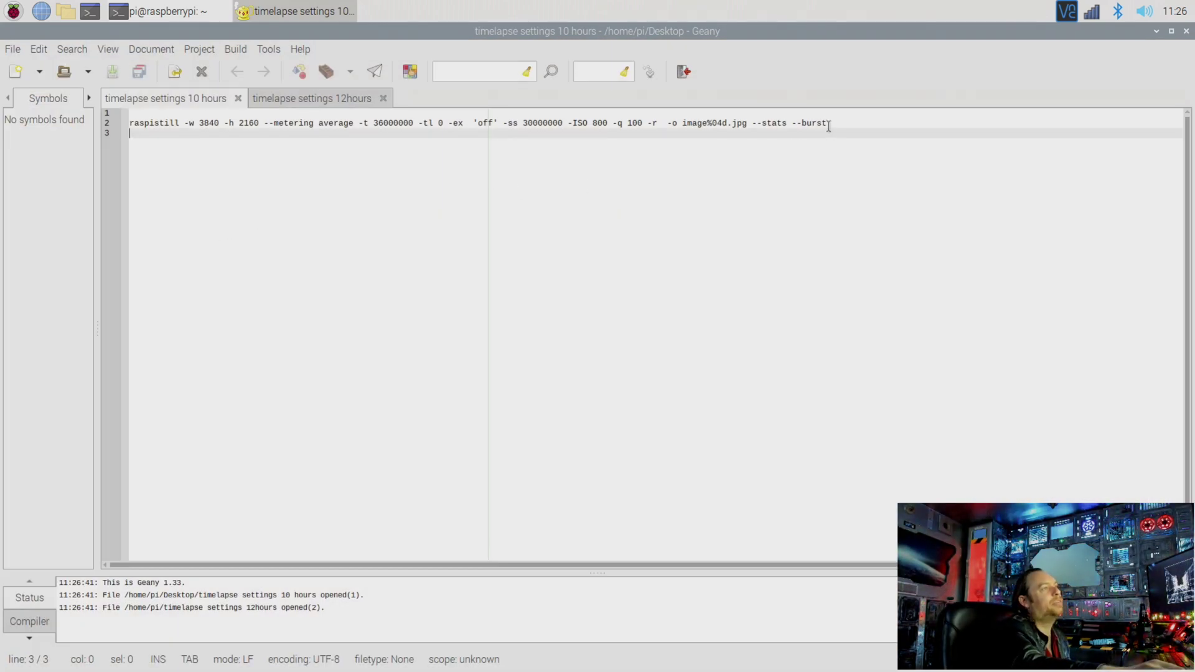
Step: Copy the raspistill 3840×2160 timelapse command on line 2 to the clipboard
left_click_drag(828, 124, 127, 124)
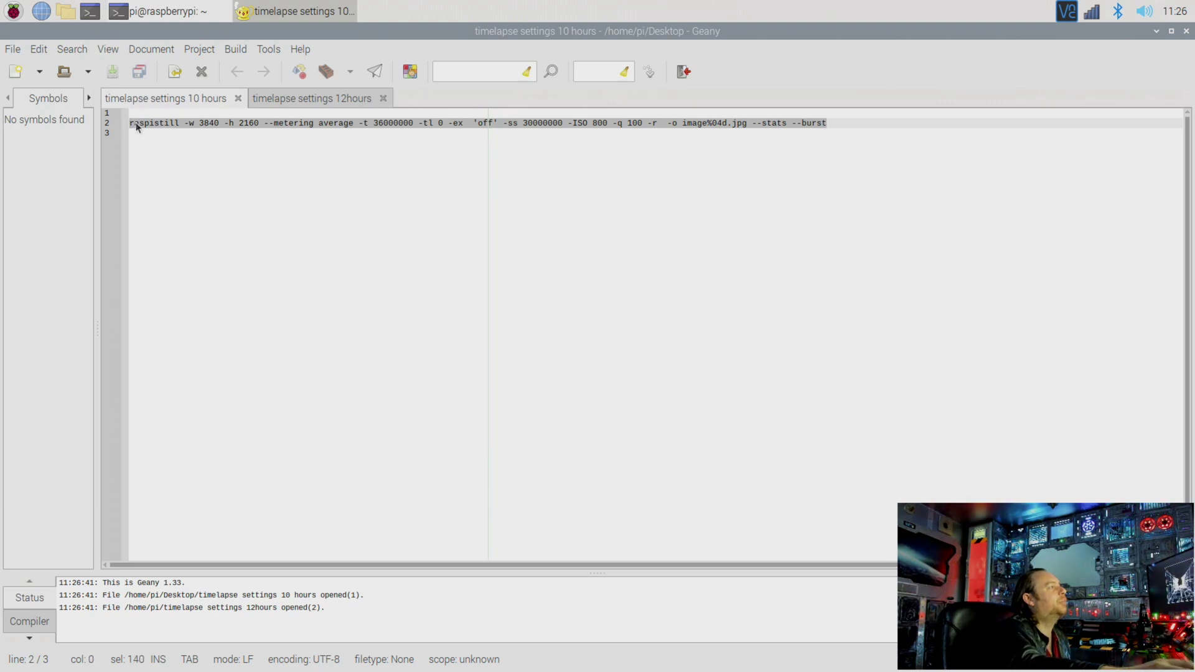
right_click(137, 126)
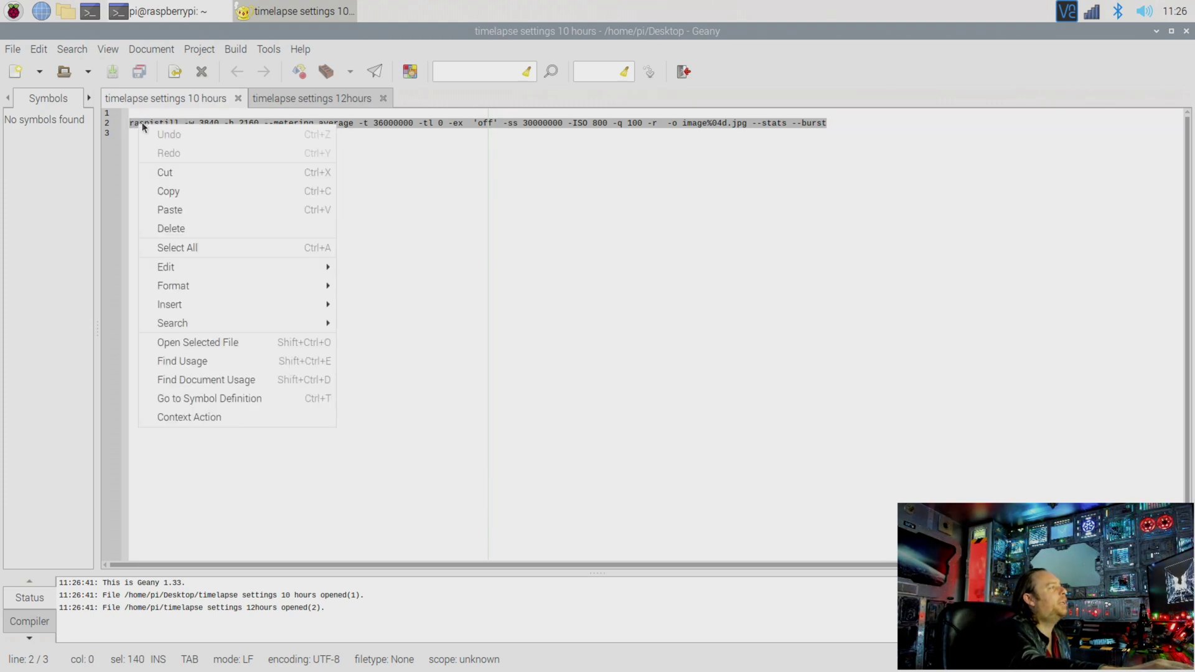
left_click(170, 194)
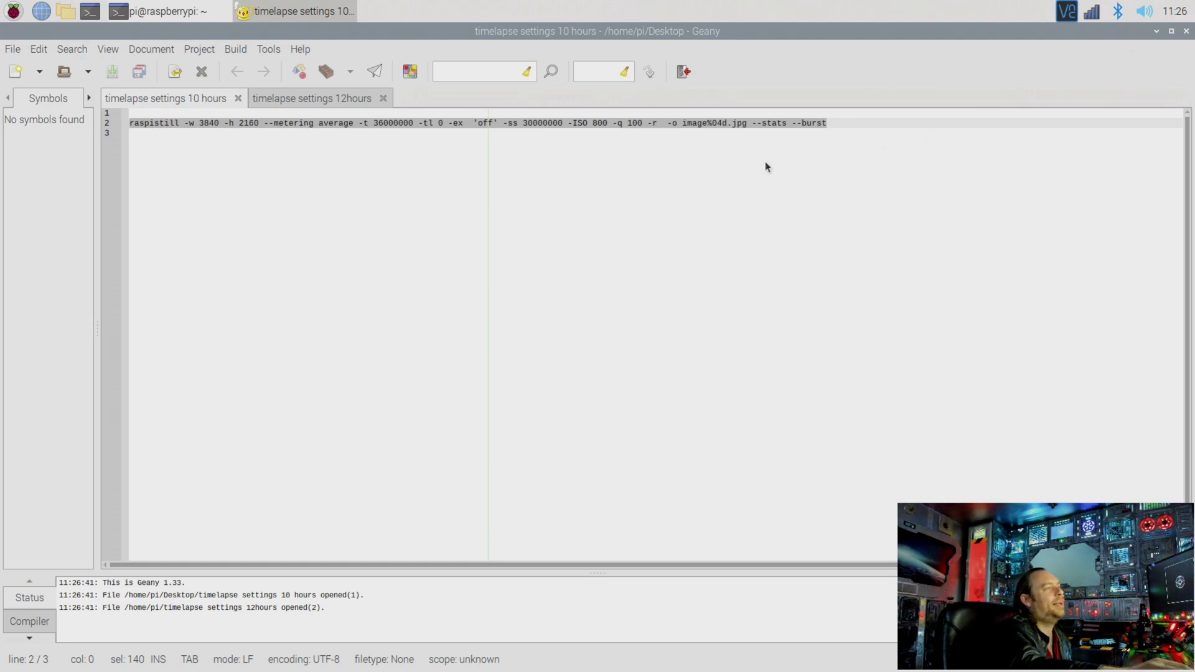
Step: Quit Geany, then paste and run the copied raspistill command in the terminal
key("ctrl+q")
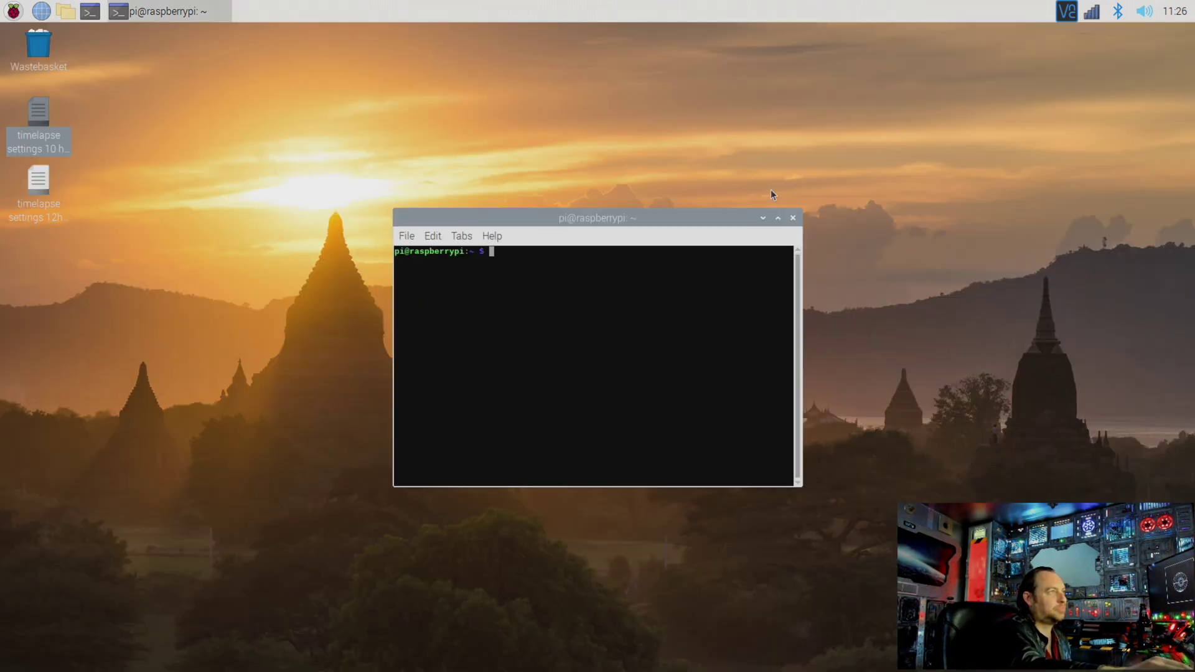
right_click(518, 252)
left_click(566, 315)
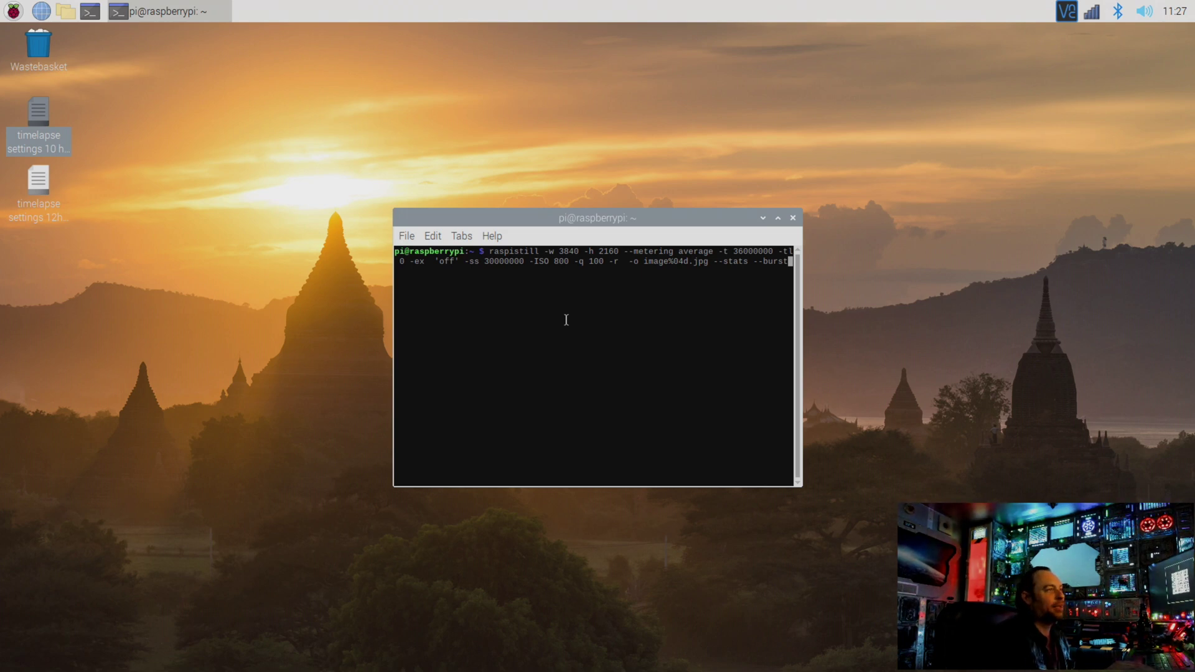
key("Return")
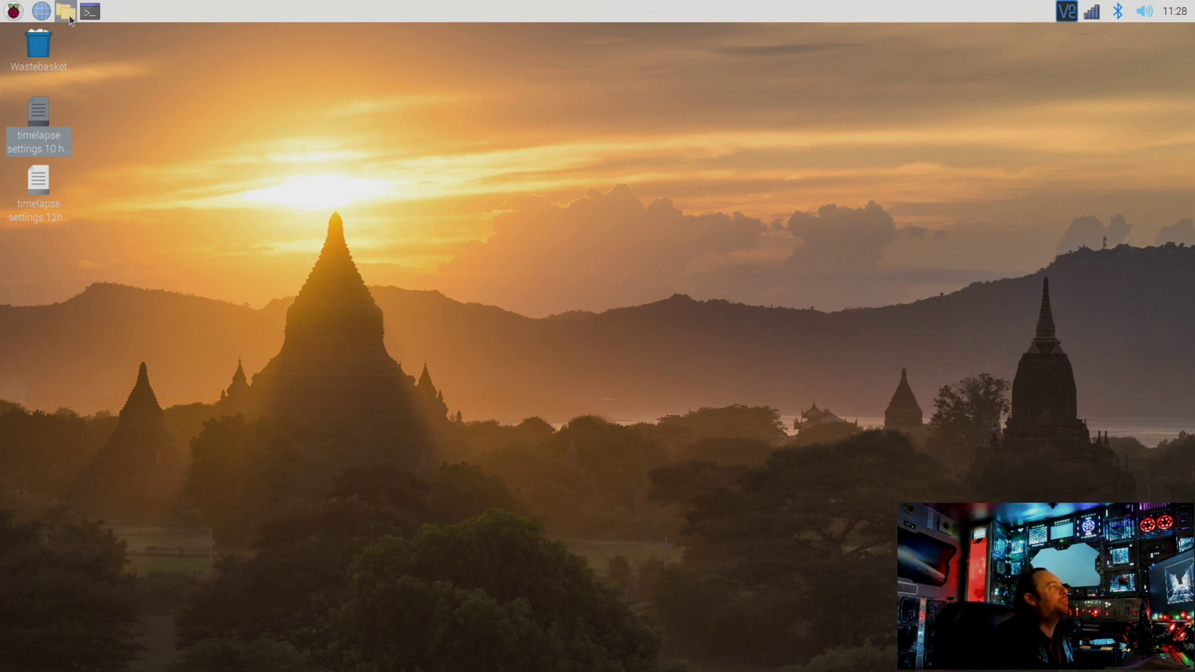
Step: Open image0000.jpg from /home/pi and centre its 3840x2160 viewer window
left_click(70, 18)
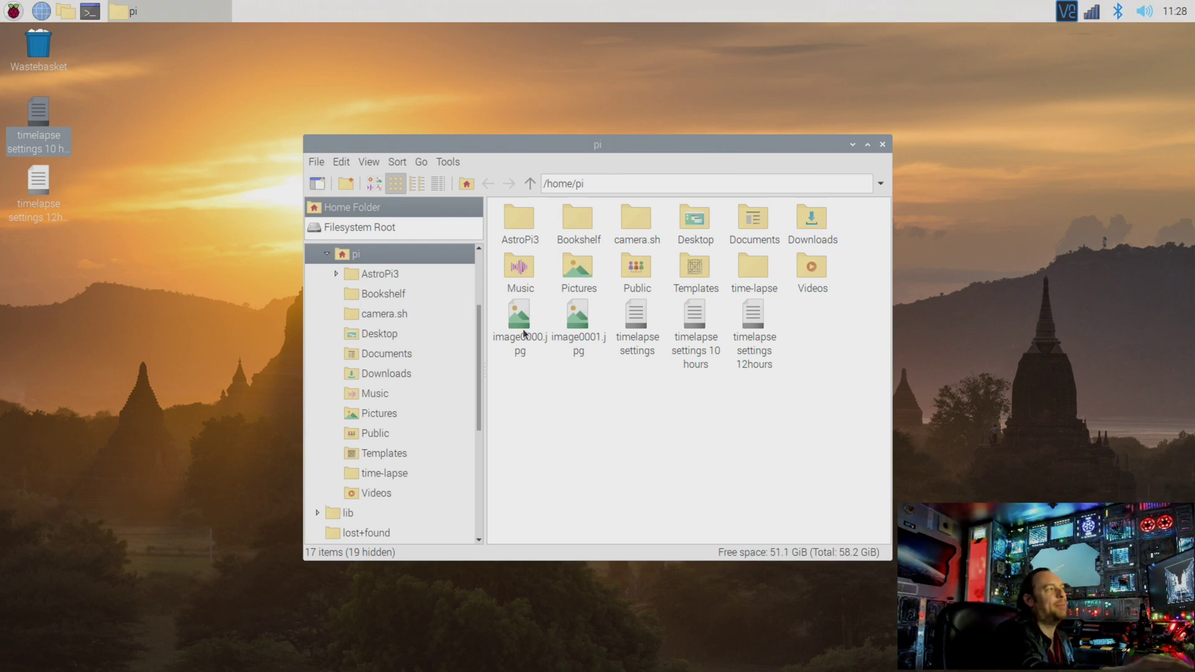
left_click(524, 334)
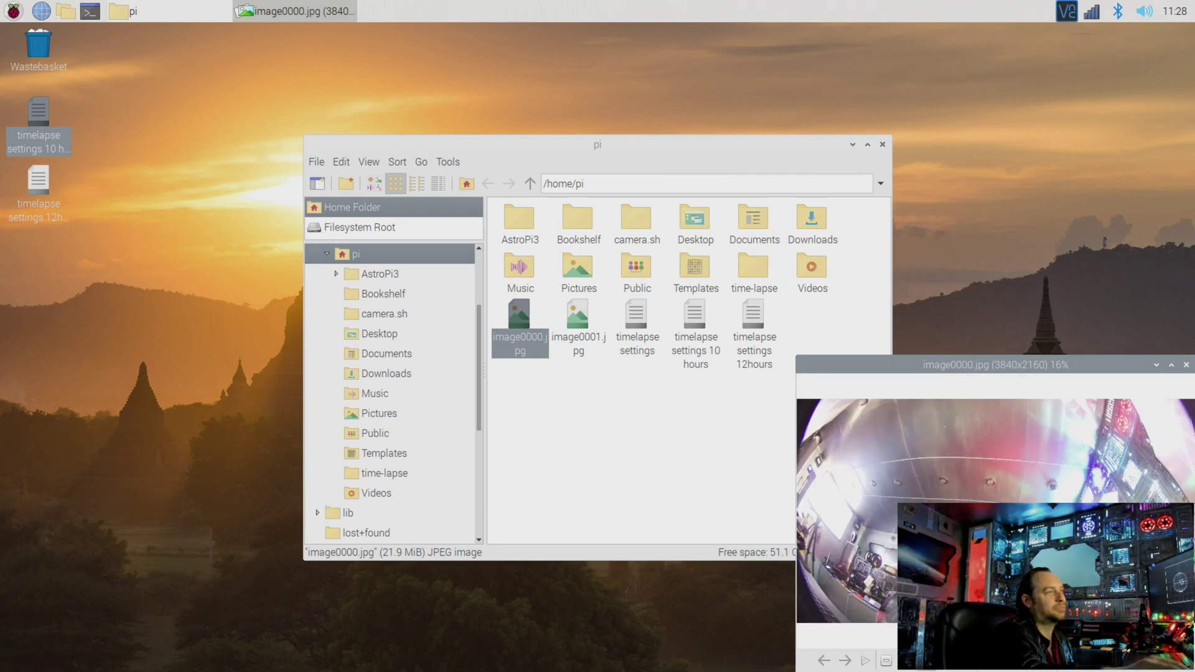
left_click_drag(1021, 369, 342, 266)
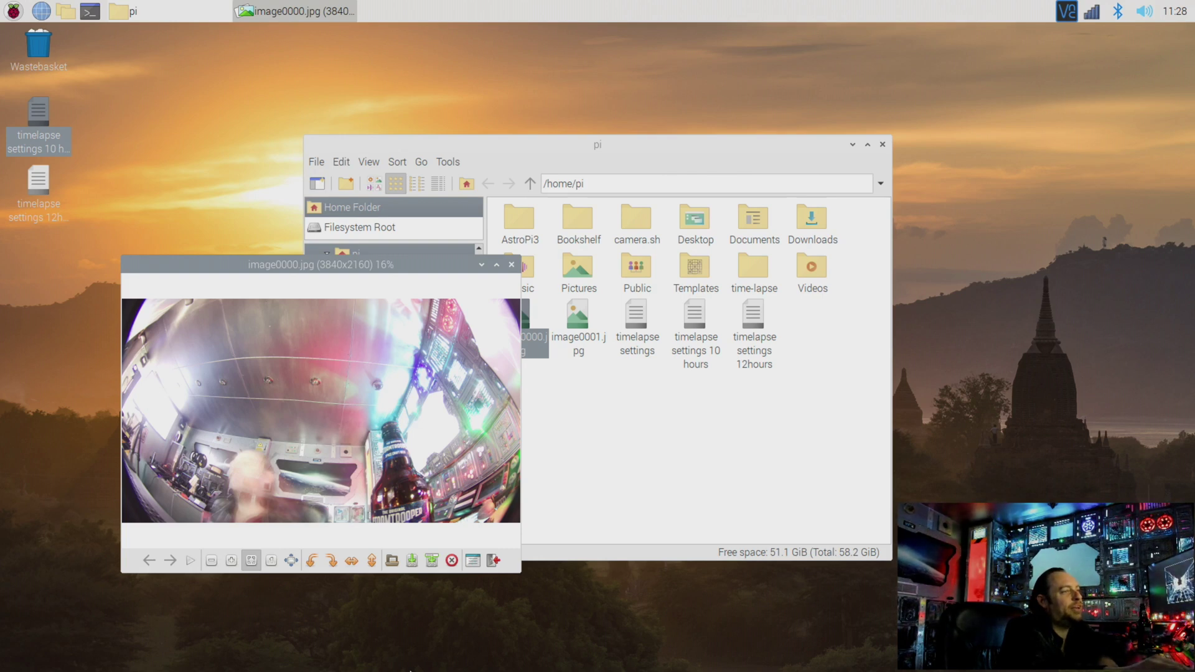
Step: Swap the image0000.jpg preview for image0001.jpg, centre it, then close the viewer
left_click(516, 267)
double_click(568, 320)
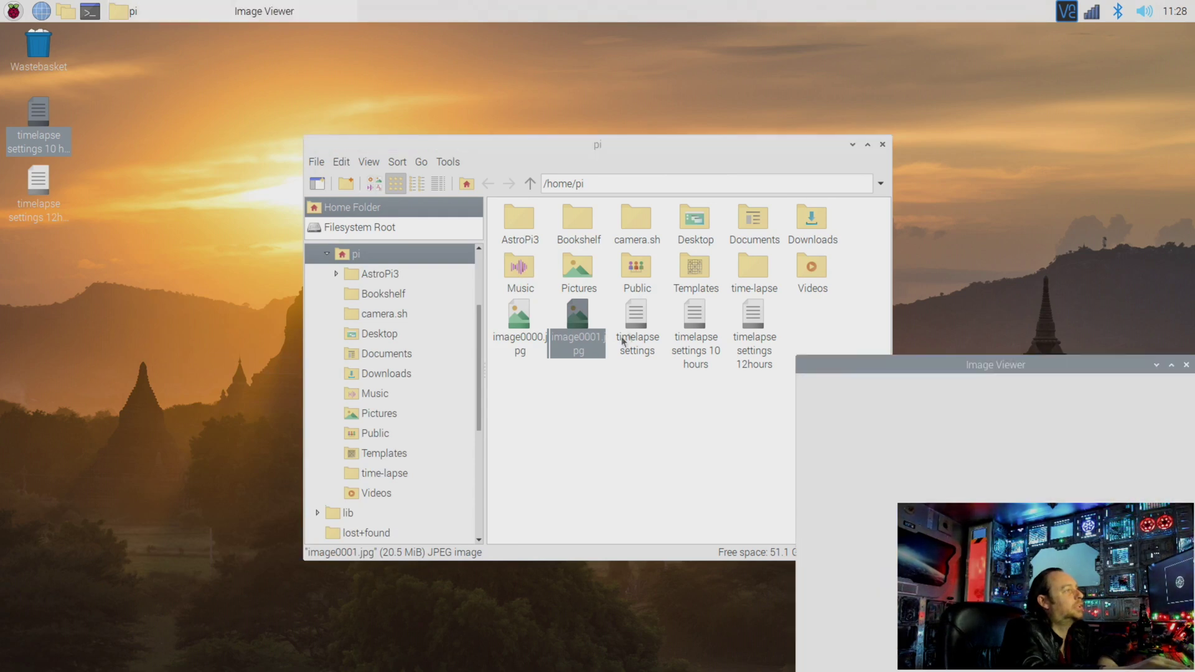
left_click_drag(880, 368, 471, 278)
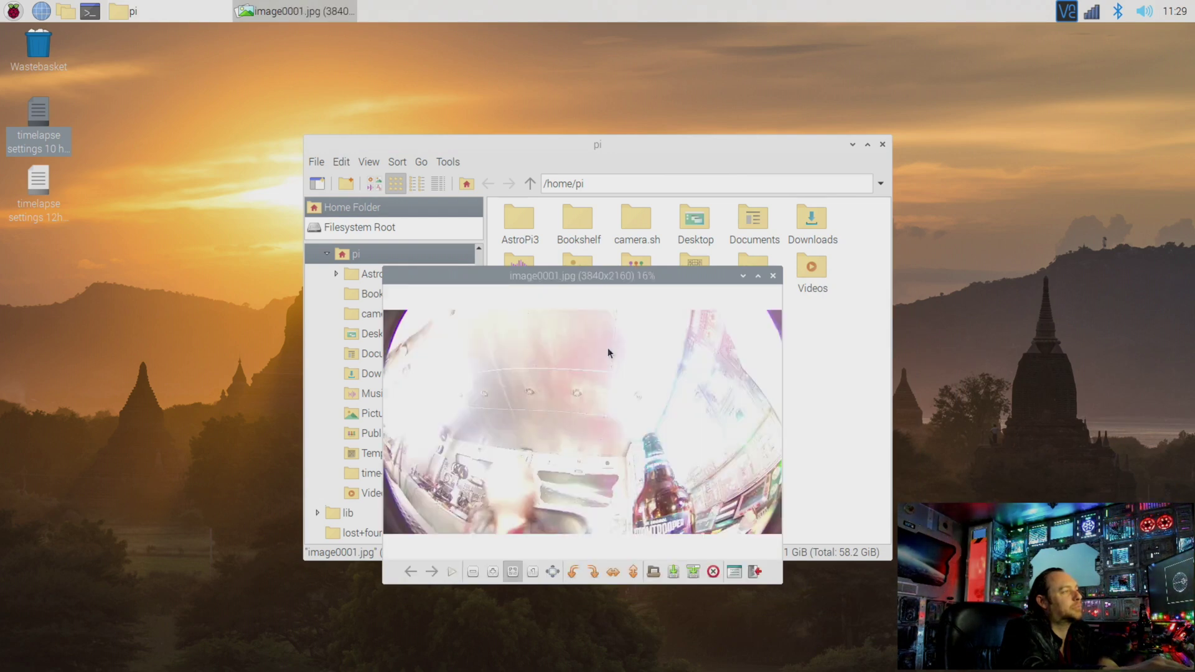
left_click(773, 276)
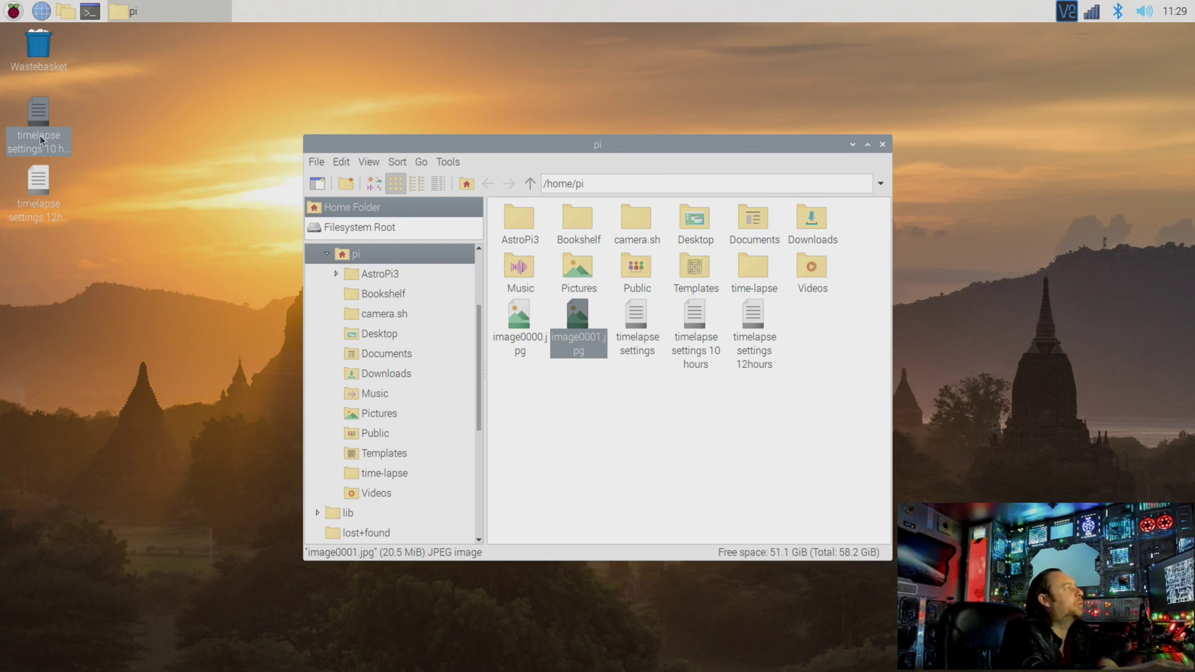
Step: Cancel renaming the 'timelapse settings 10 hours' file and reopen it in Geany
key("F2")
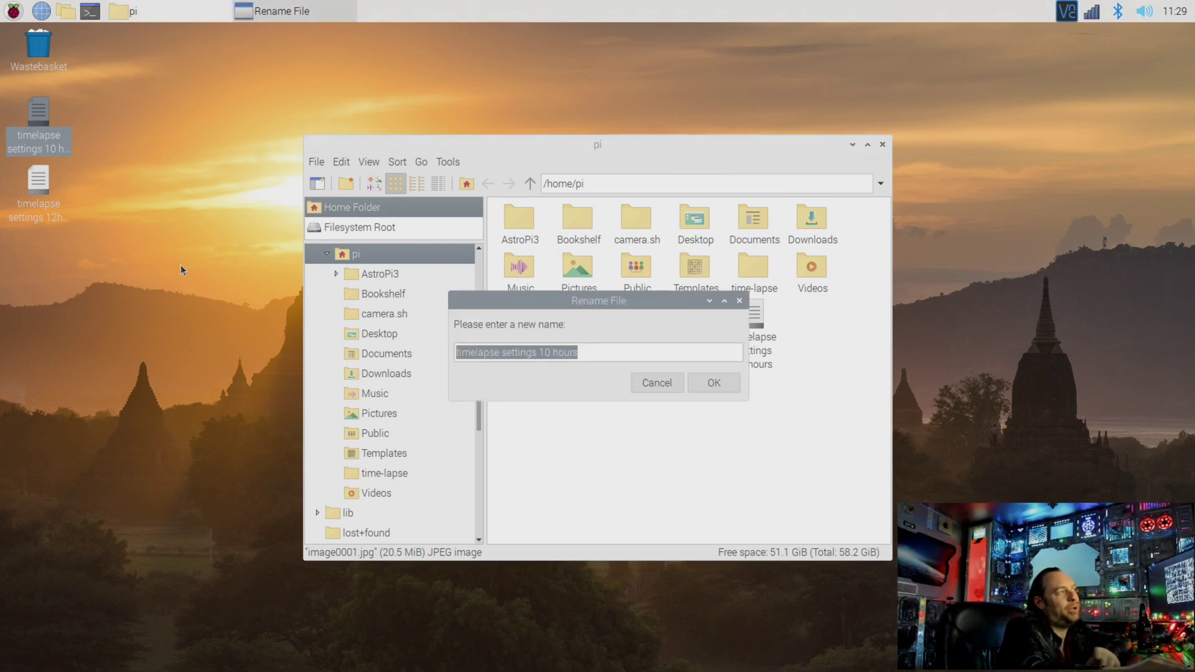
left_click(716, 382)
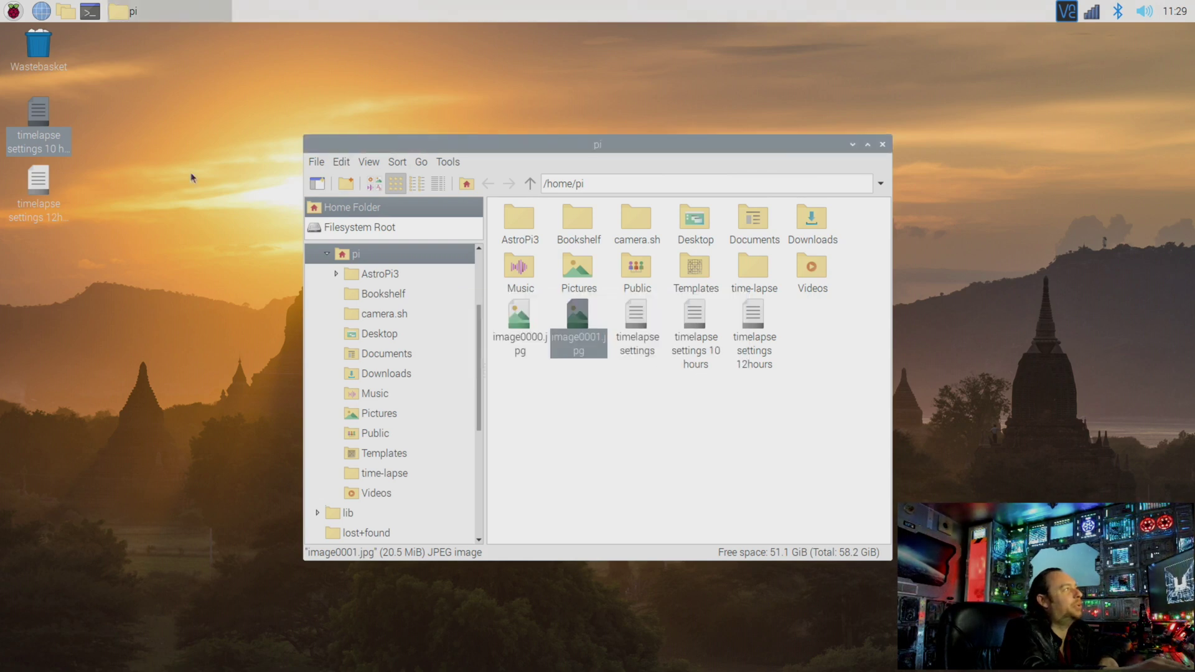
left_click_drag(42, 125, 233, 204)
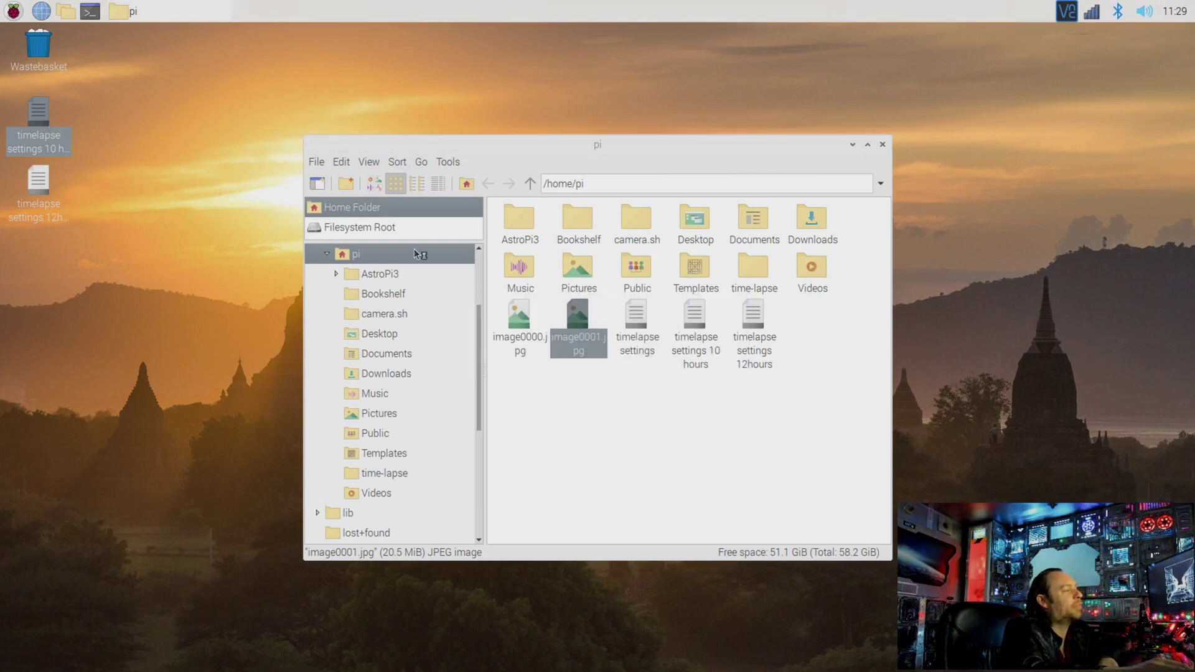
left_click_drag(414, 249, 565, 377)
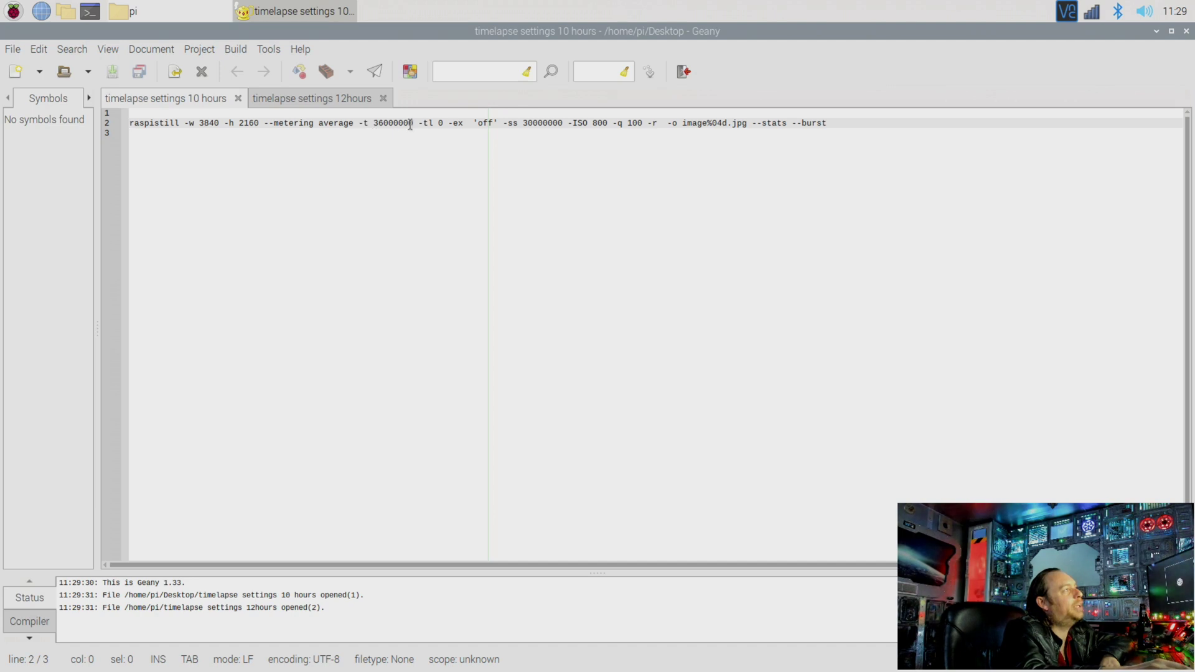
Step: Highlight the -t 36000000 duration value in the raspistill command, then deselect it
left_click_drag(413, 123, 364, 124)
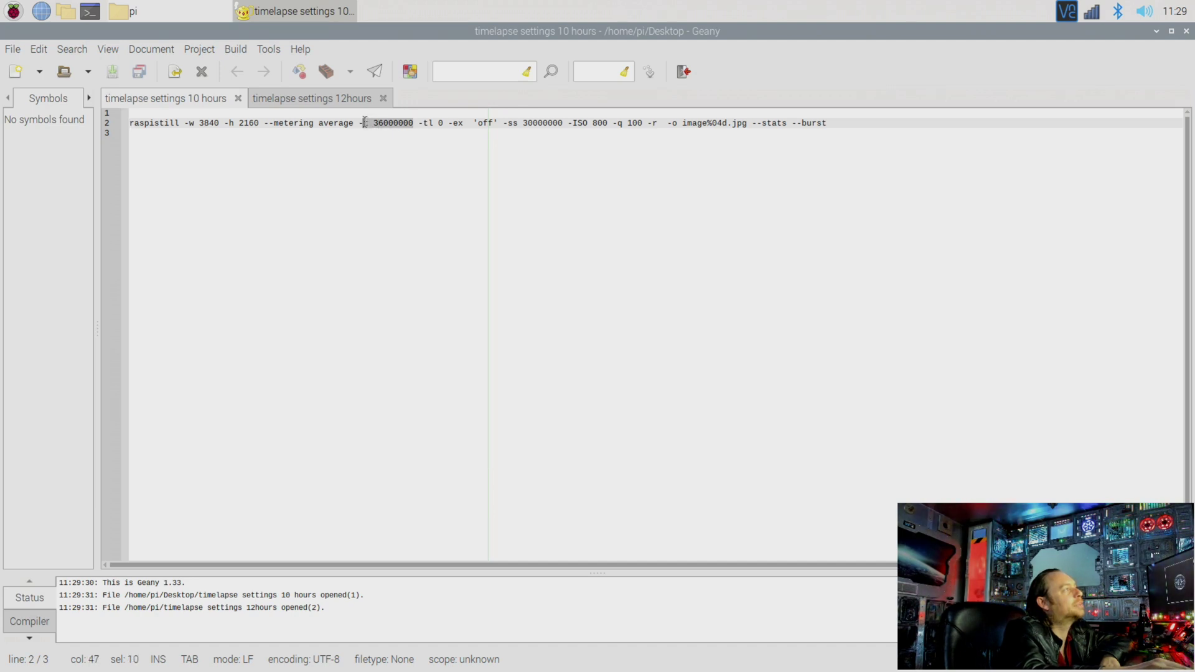
left_click(381, 134)
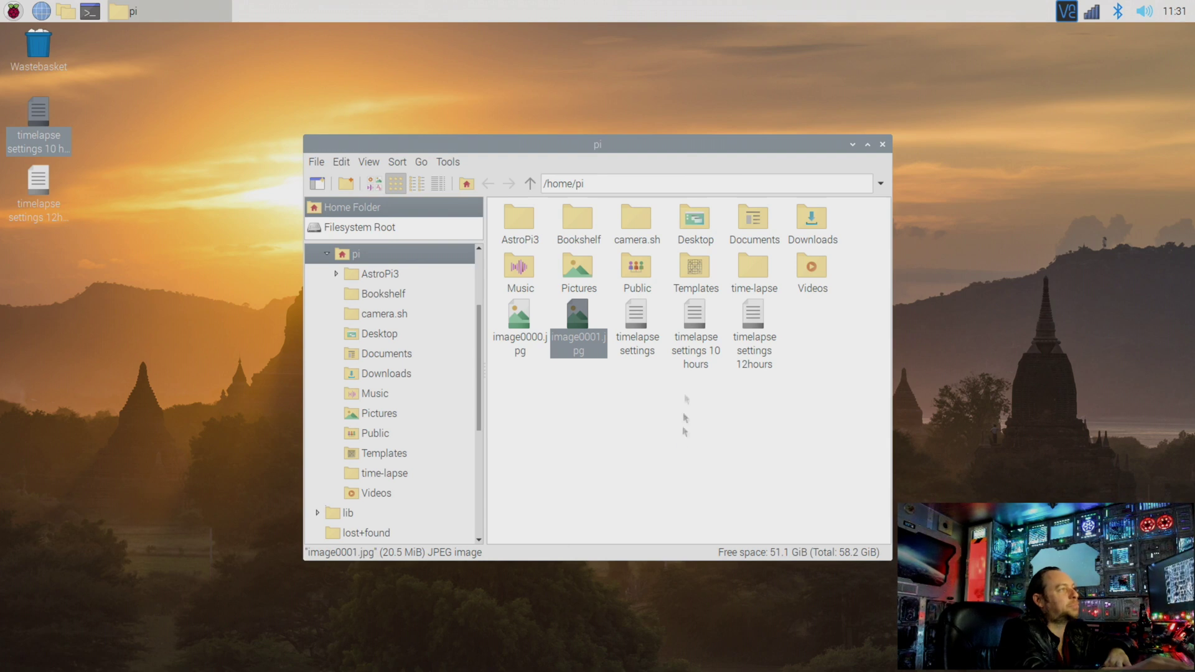
Step: Move image0000.jpg and image0001.jpg to the Wastebasket and open a centred terminal
left_click_drag(577, 394, 36, 45)
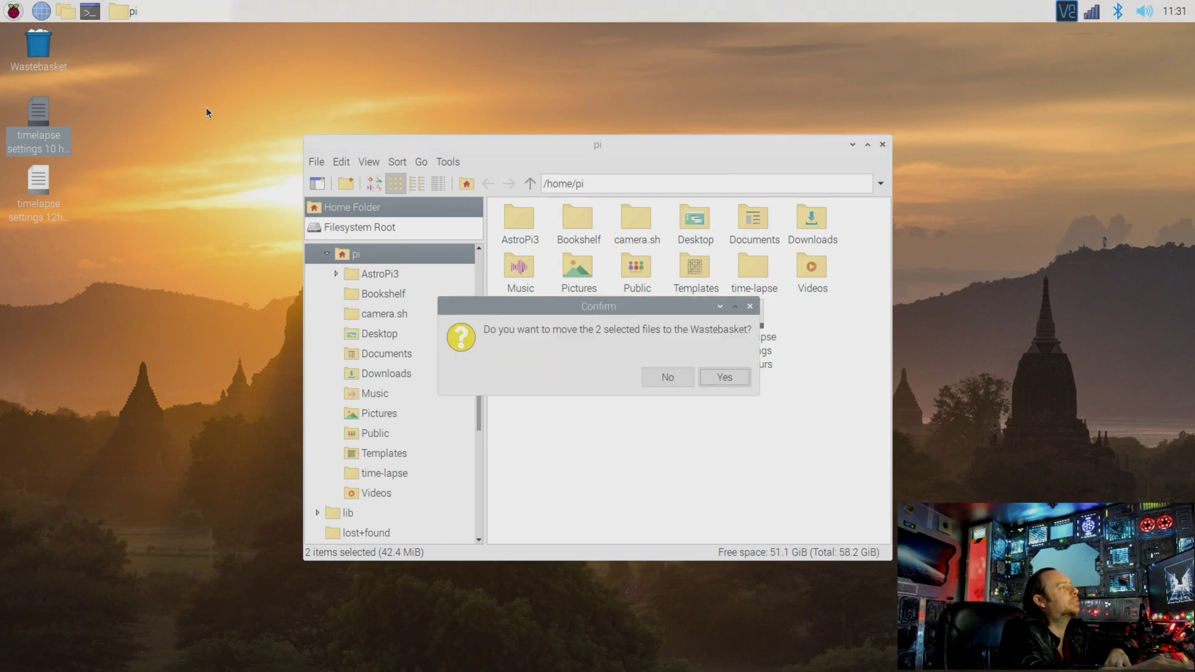
left_click(716, 377)
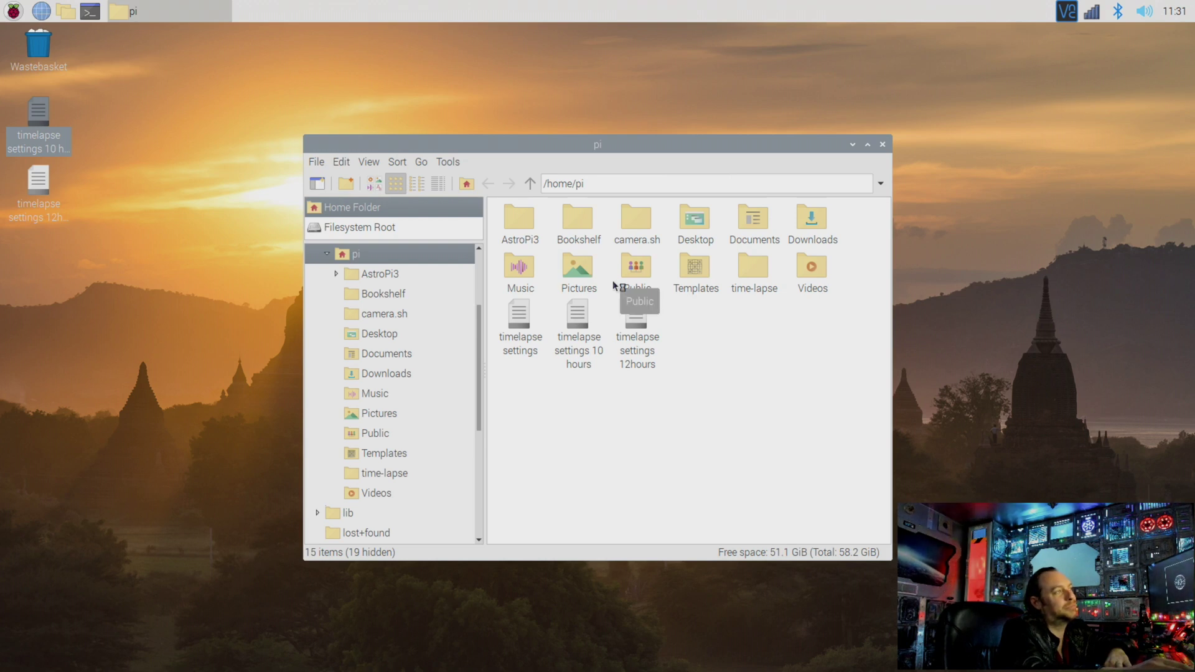
key("ctrl+alt+t")
left_click_drag(920, 409, 463, 309)
Step: Paste the raspistill 3840×2160 30-second-shutter command at the prompt and run it
left_click(442, 340)
right_click(439, 343)
left_click(480, 409)
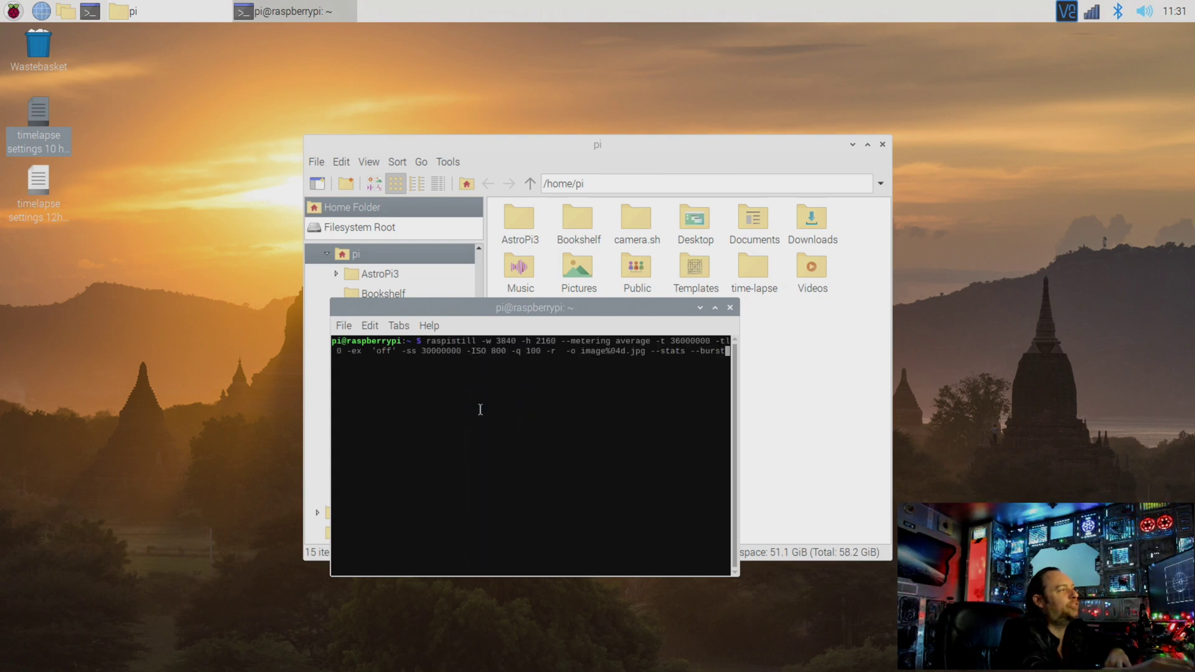
key("Return")
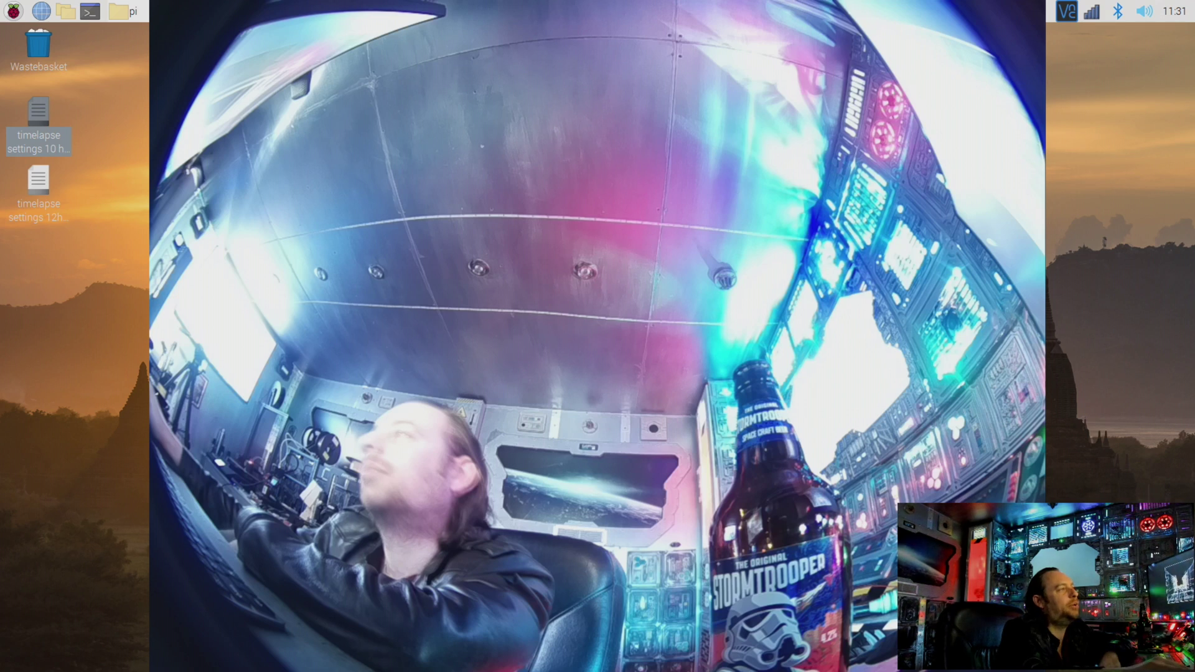
Step: Shift the terminal left and raise the home folder window to the upper left during capture
left_click_drag(320, 381, 188, 383)
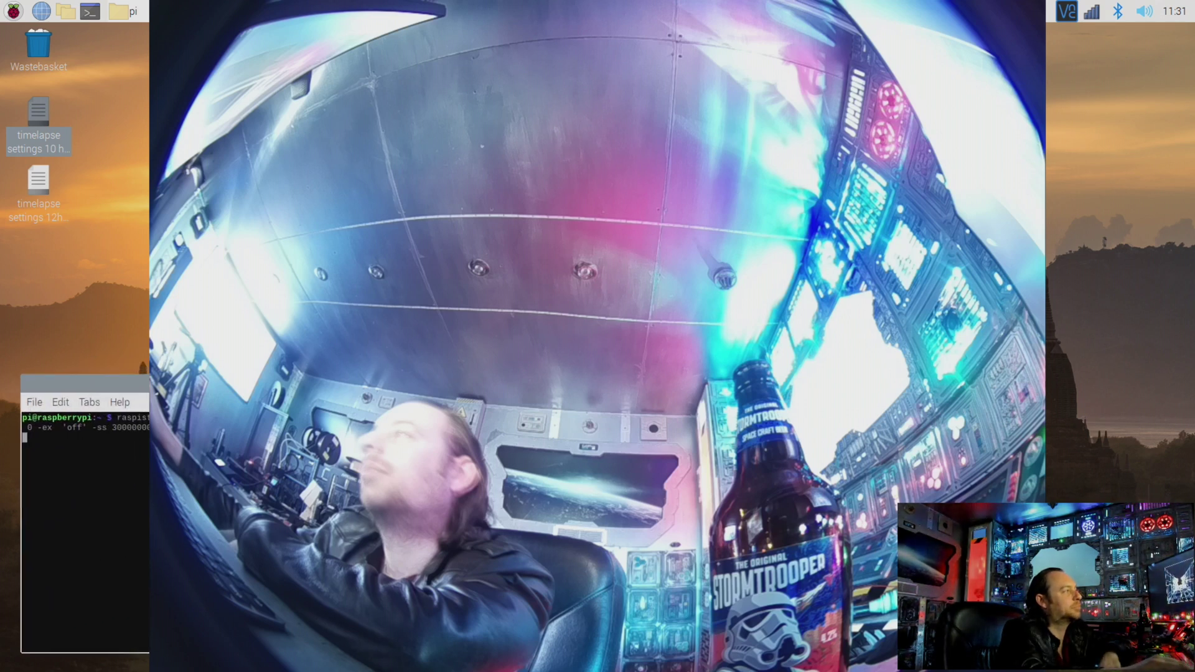
left_click(124, 10)
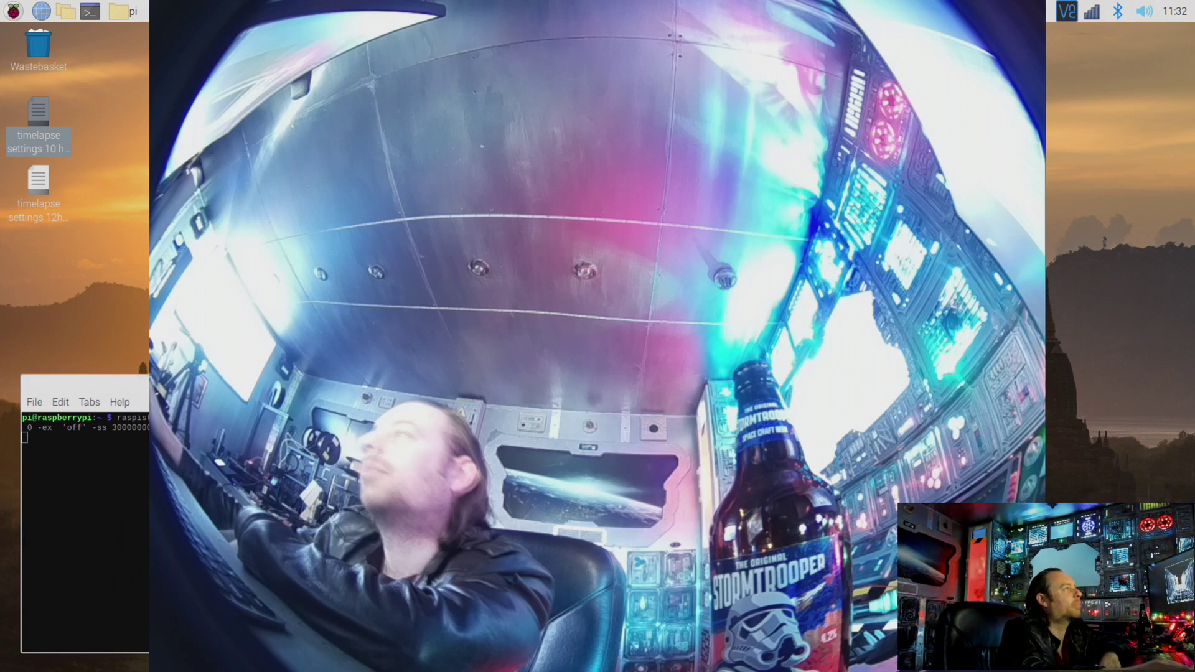
left_click_drag(249, 119, 179, 82)
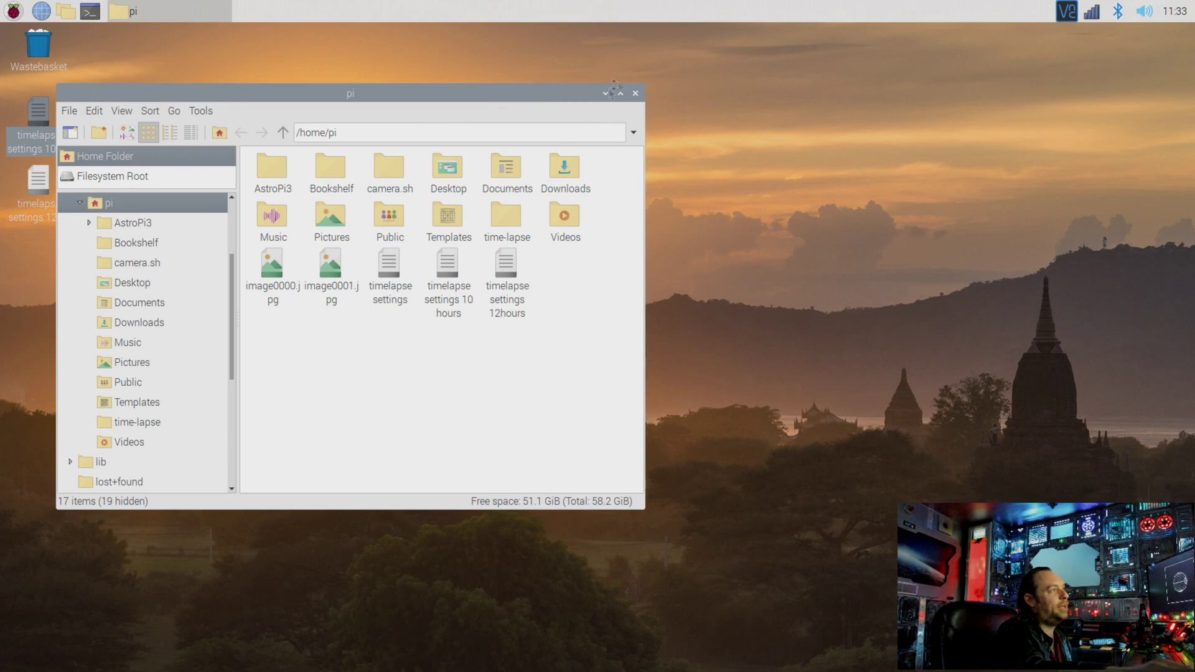
left_click_drag(356, 329, 498, 415)
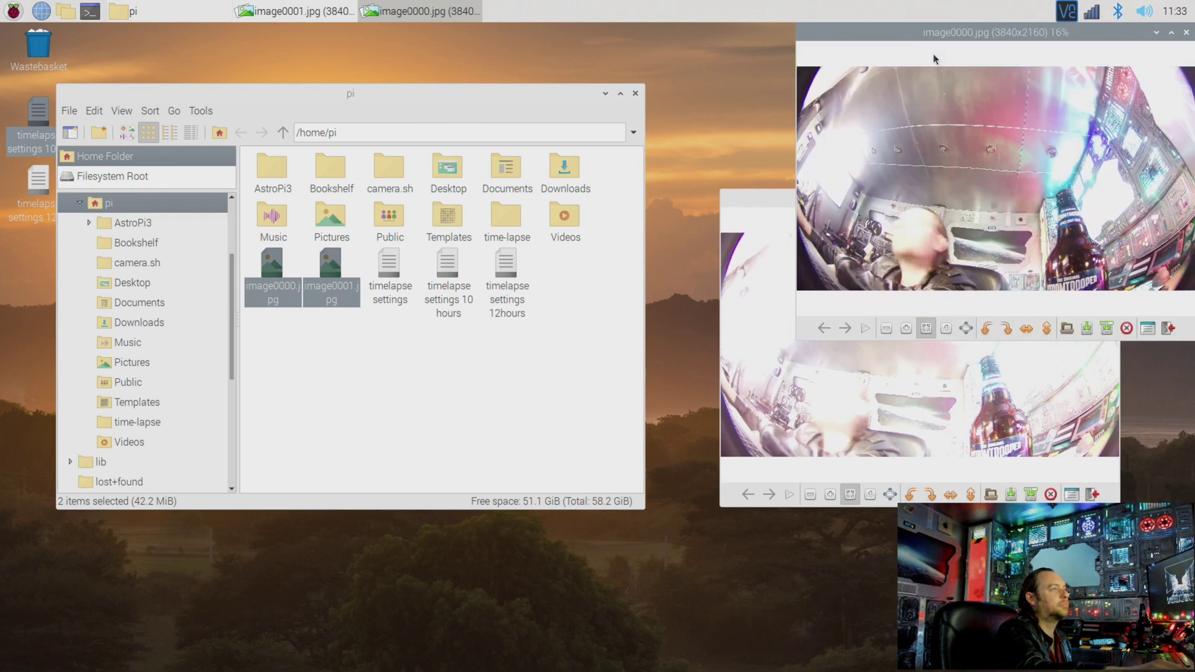
left_click_drag(947, 33, 620, 106)
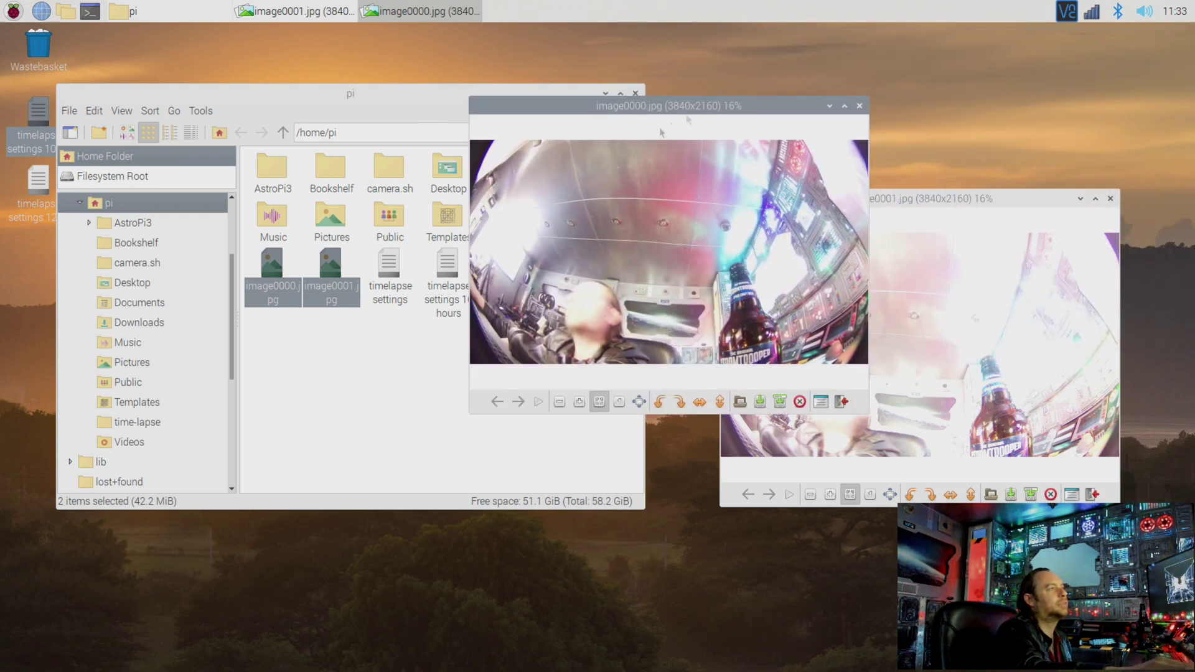
left_click_drag(714, 107, 516, 120)
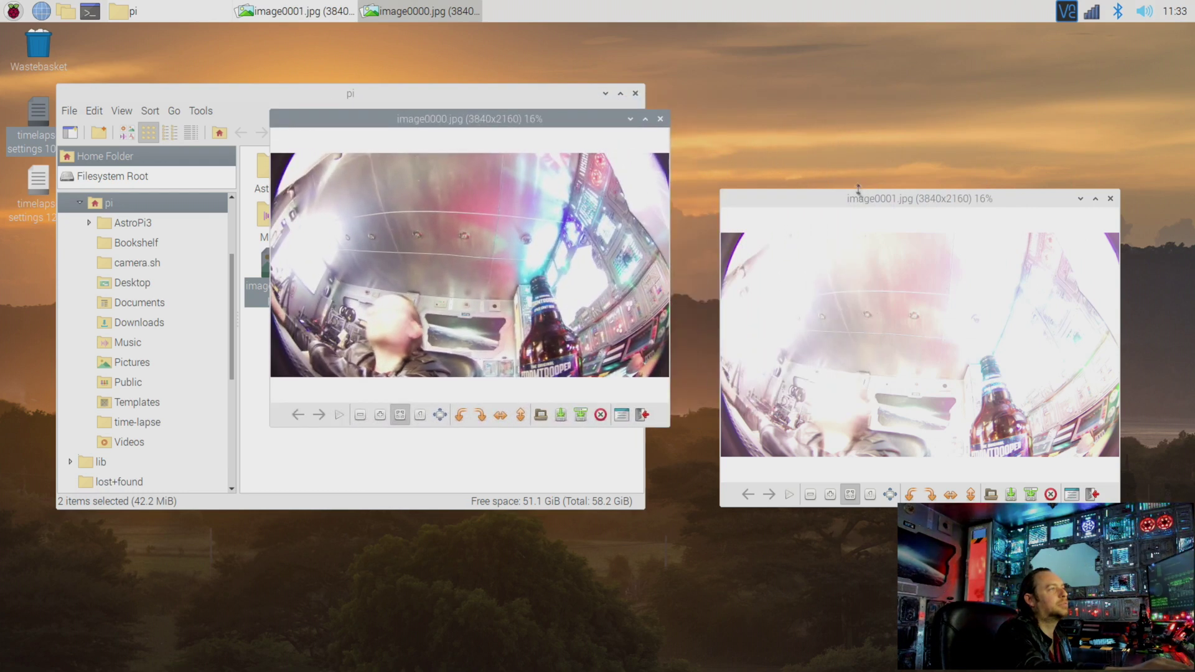
left_click_drag(852, 198, 799, 120)
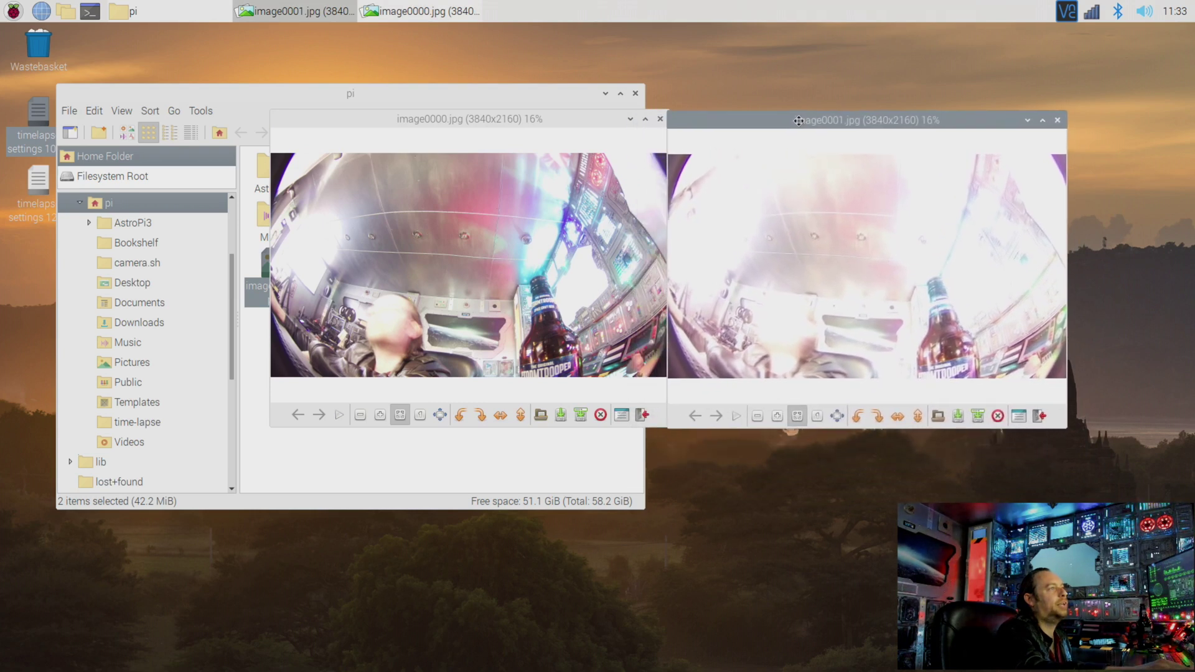
left_click(1059, 120)
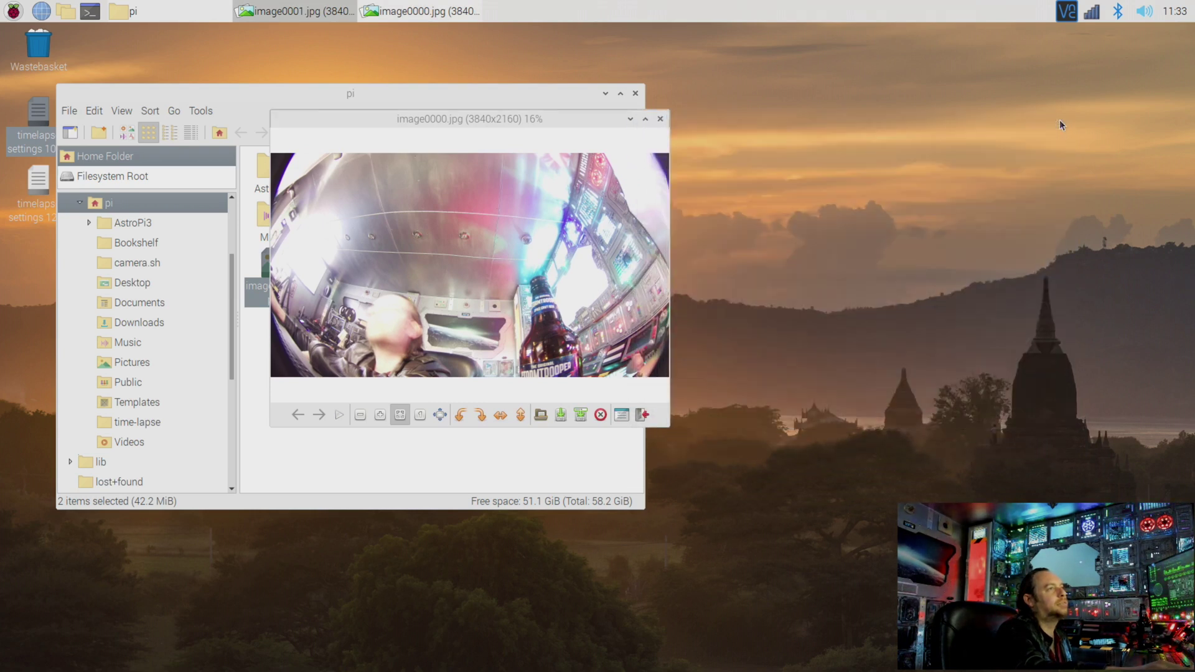
left_click(660, 119)
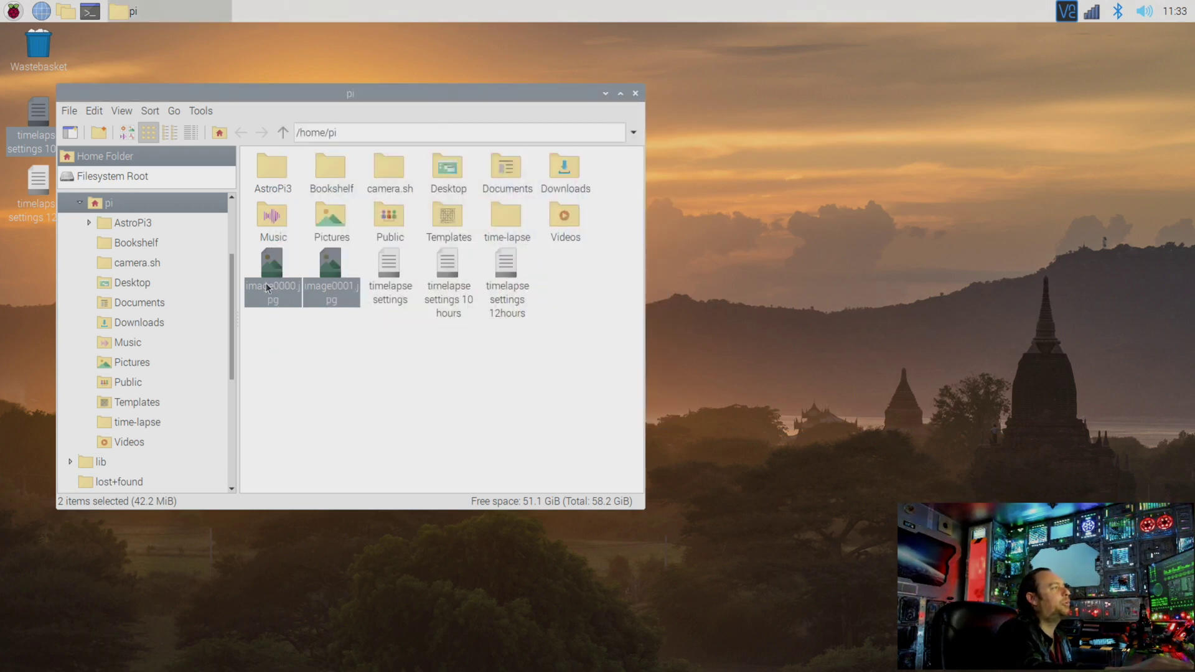
Step: Move image0000.jpg and image0001.jpg to the Wastebasket, confirming the deletion
left_click_drag(269, 287, 30, 58)
left_click(726, 377)
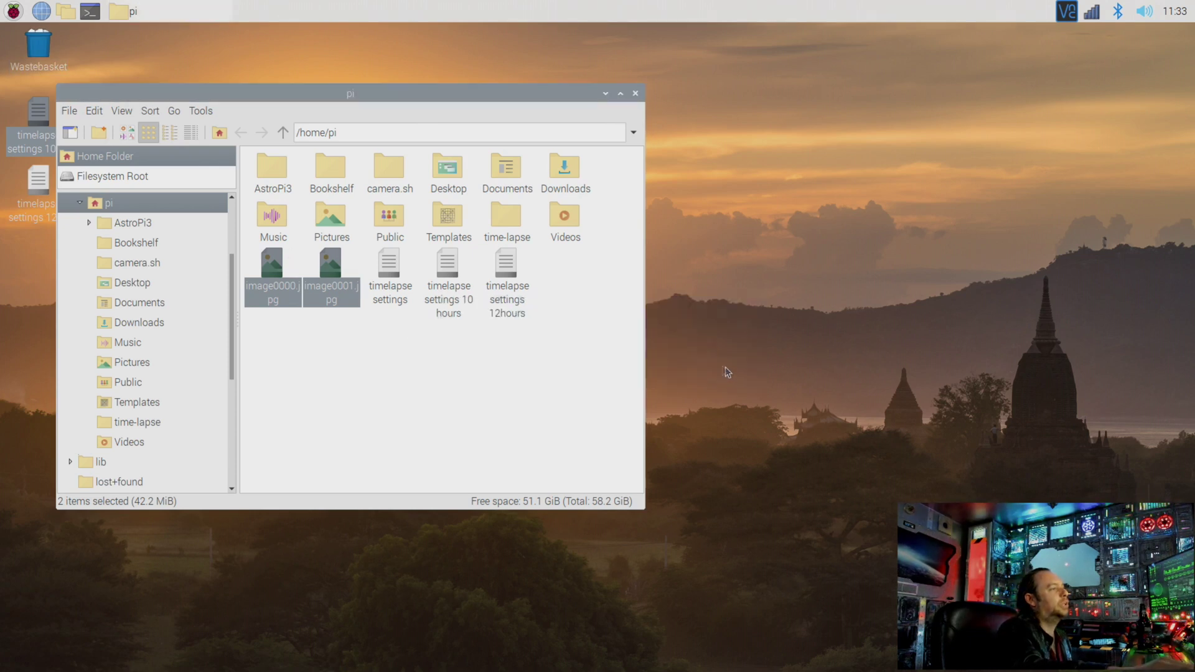